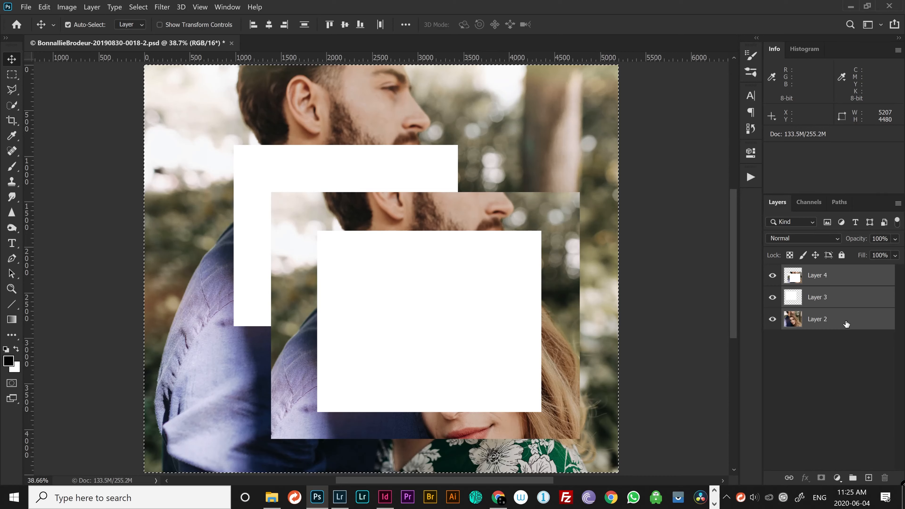
- Try to merge Layer 4, Layer 3 and Layer 2 into a single layer
key(ctrl+e)
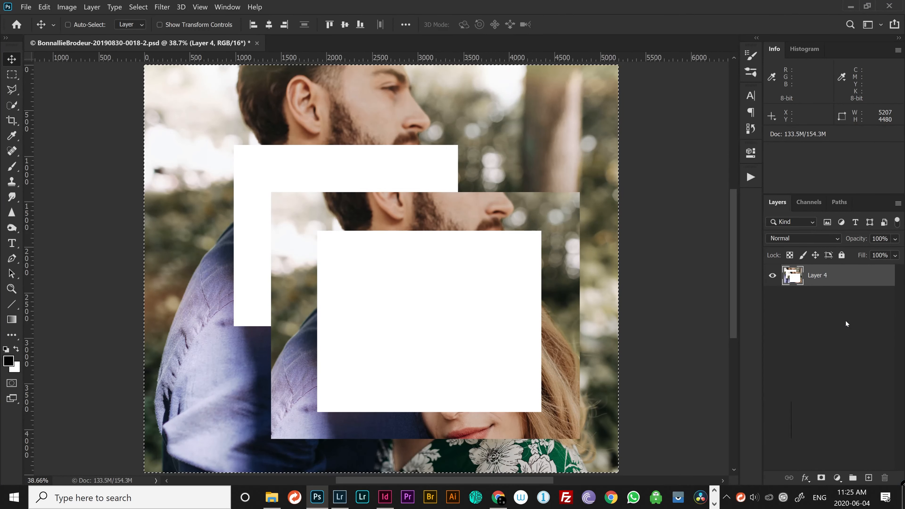
key(ctrl+z)
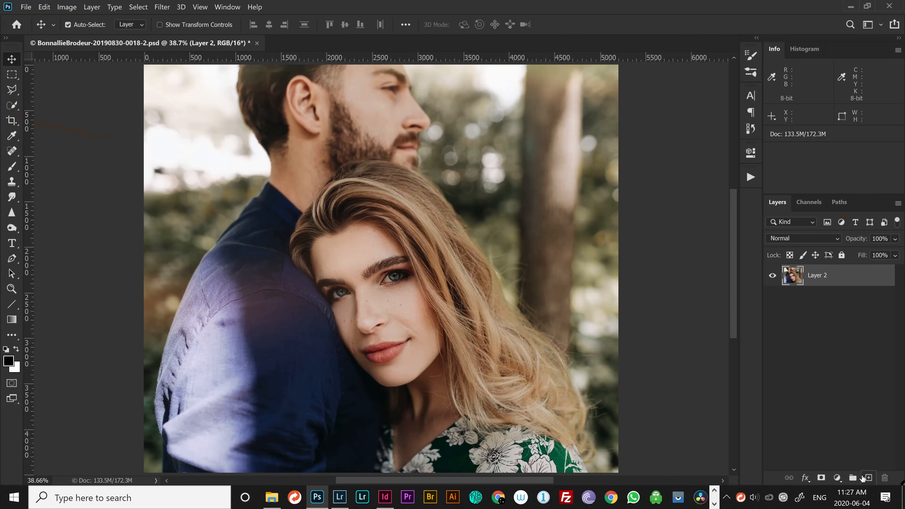
- Create a new layer in Soft Light mode filled with the neutral 50% gray
key(ctrl+shift+n)
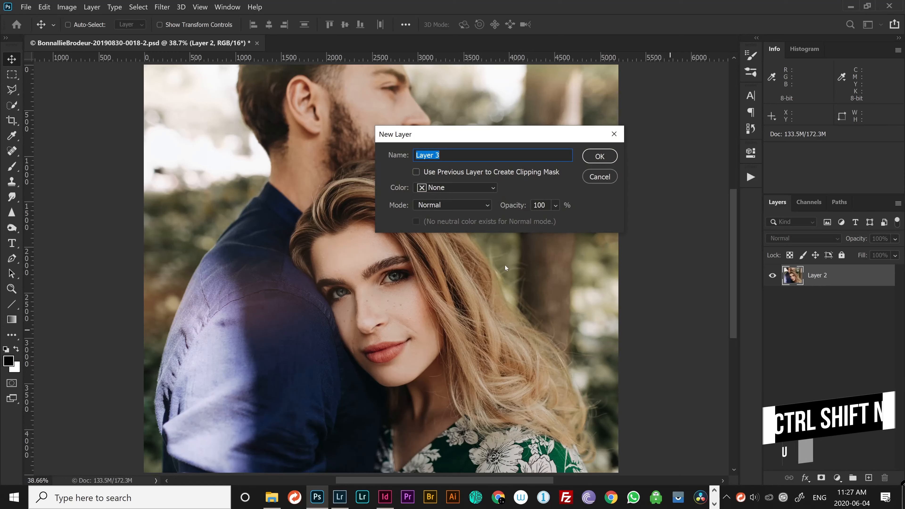
click(448, 205)
click(448, 320)
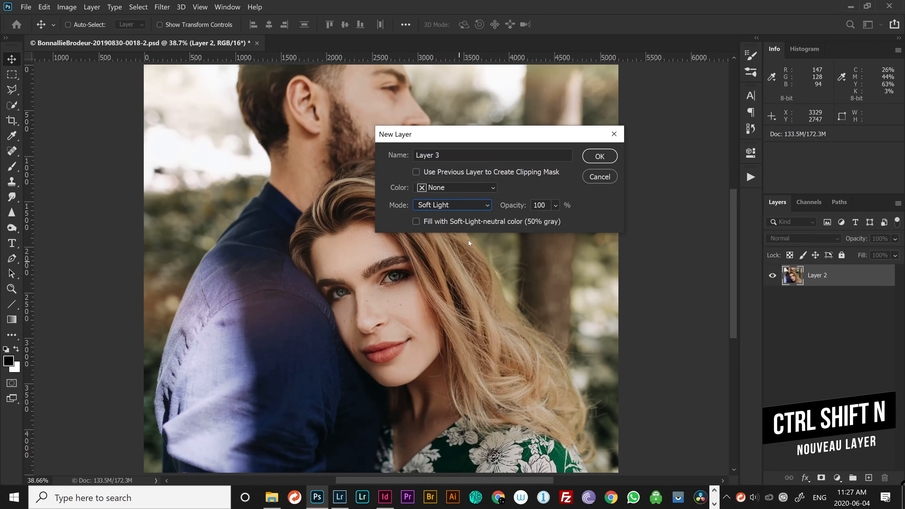
click(510, 221)
click(599, 157)
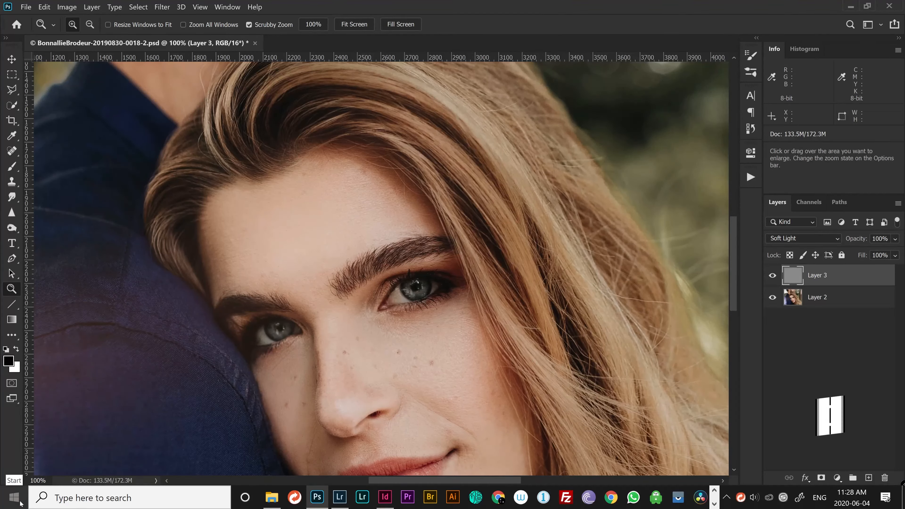
- Lighten the shadow beneath the woman's eye on Layer 3, using the Burn tool temporarily inverted to dodge with a size 40 brush
key(o)
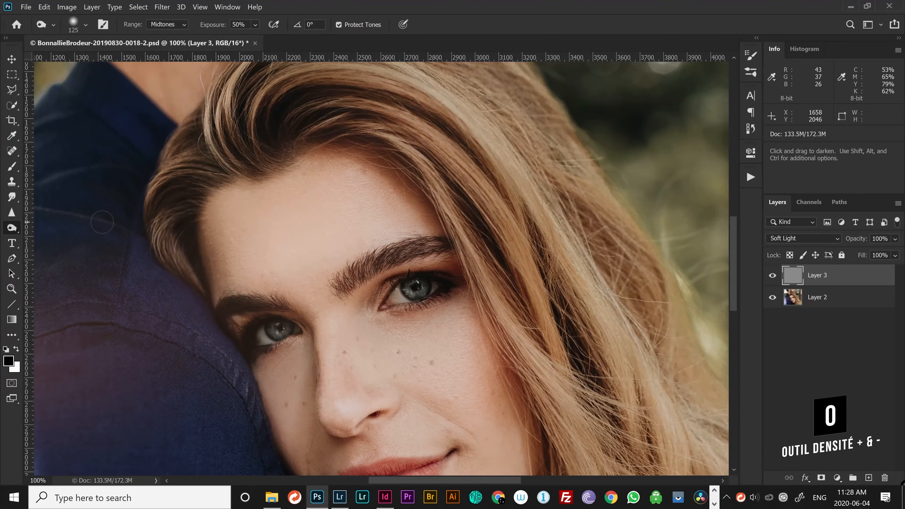
right_click(12, 227)
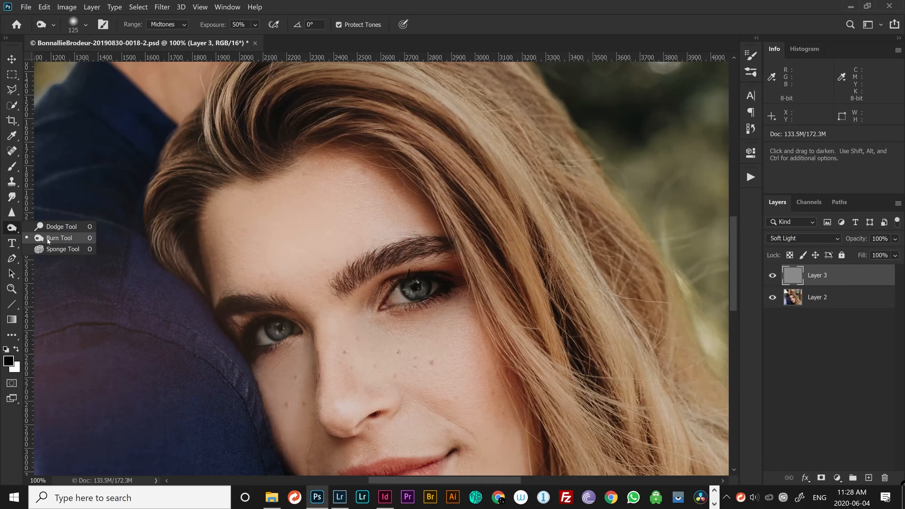
click(58, 241)
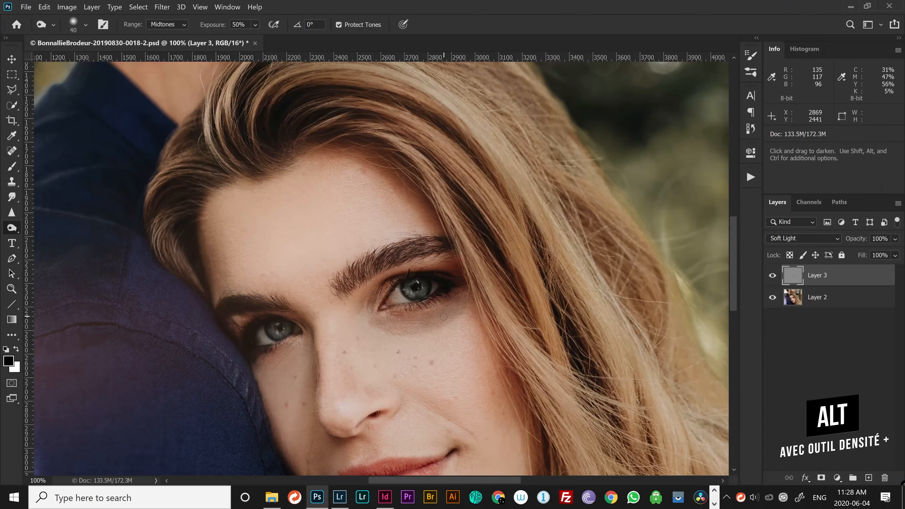
key(alt)
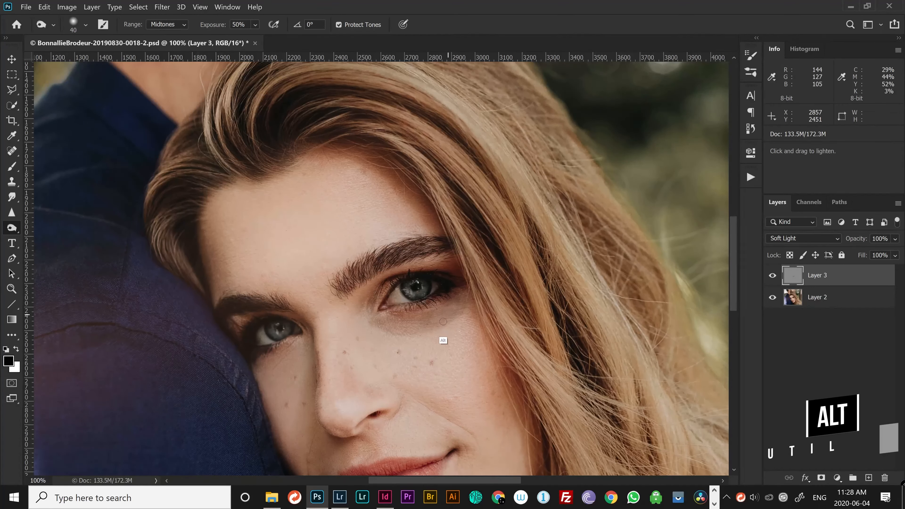
mouse_move(460, 310)
mouse_down()
mouse_move(408, 330)
mouse_move(391, 323)
mouse_move(440, 314)
mouse_move(422, 327)
mouse_move(448, 320)
mouse_move(390, 327)
mouse_move(425, 332)
mouse_up()
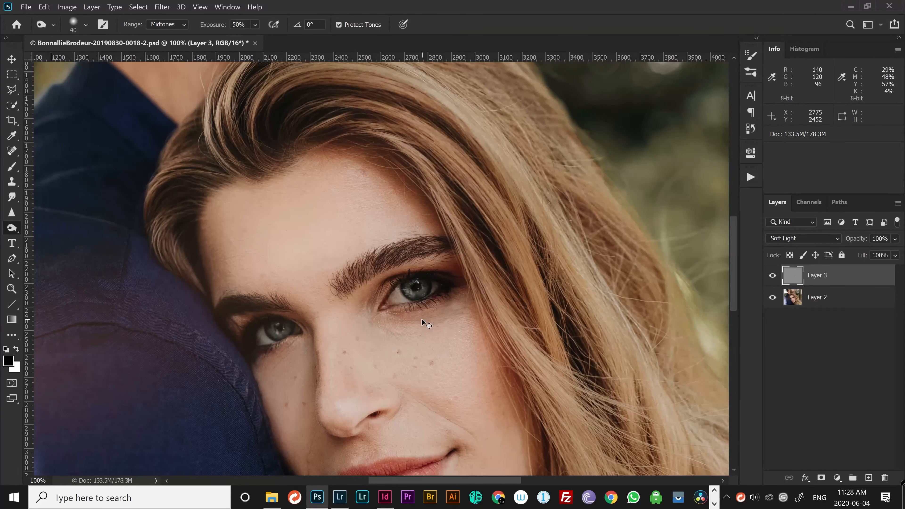
key(ctrl+z)
key(ctrl+z)
key(ctrl+shift+z)
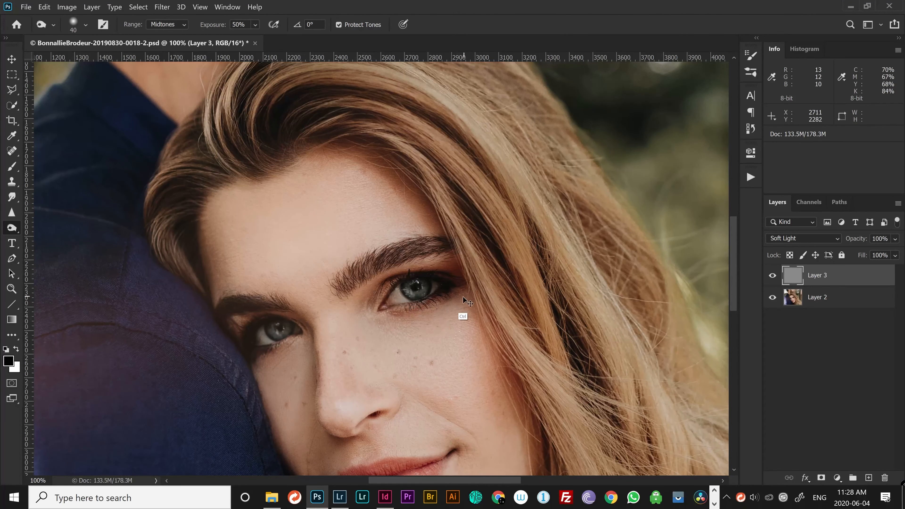
- Reduce the brush size to 25 and lighten details of the woman's eye on Layer 3 with the Burn tool temporarily inverted
key(bracketleft)
key(bracketleft)
key(bracketleft)
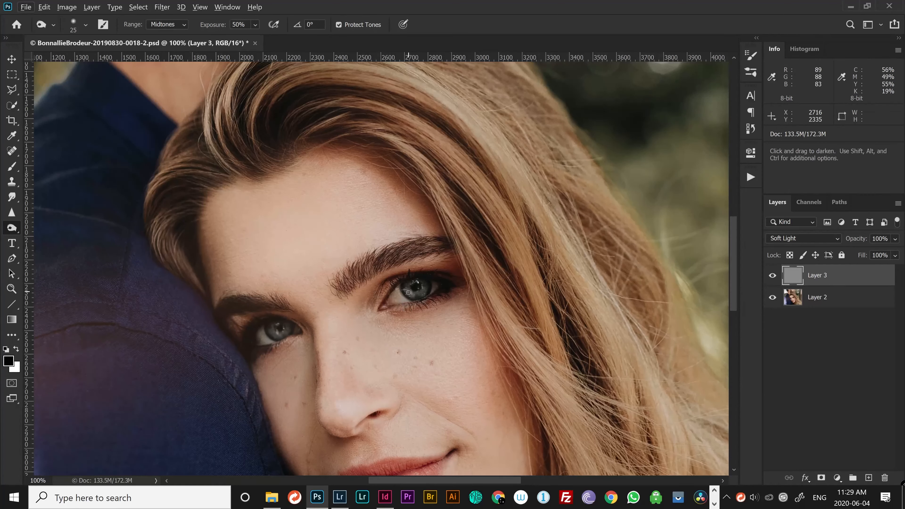
key(alt)
key(alt)
key(alt)
- Lower Layer 3's opacity to 39% and toggle its visibility to compare the retouching with the original
click(895, 239)
click(863, 252)
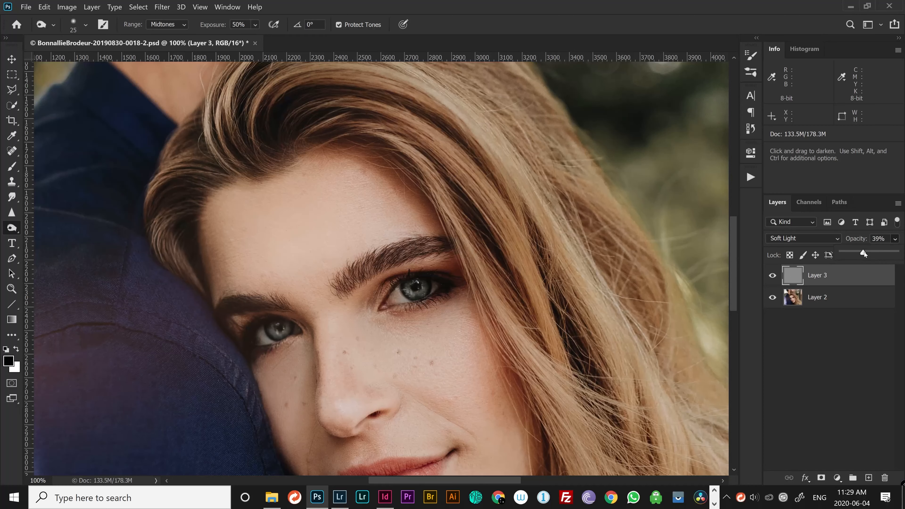
click(772, 276)
click(772, 276)
click(895, 239)
- Remove several small spots on the woman's nose and upper cheek on Layer 2 with the Spot Healing Brush at size 35
click(816, 300)
click(816, 301)
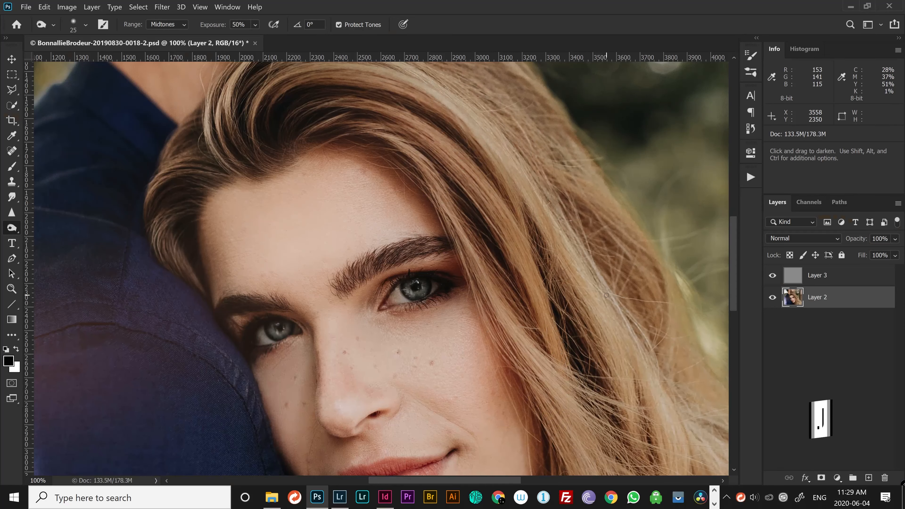
key(j)
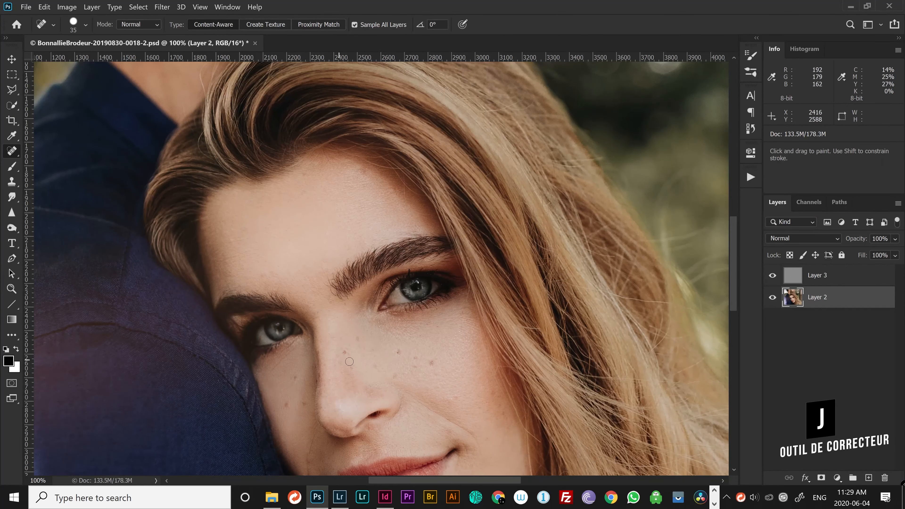
click(345, 352)
click(350, 369)
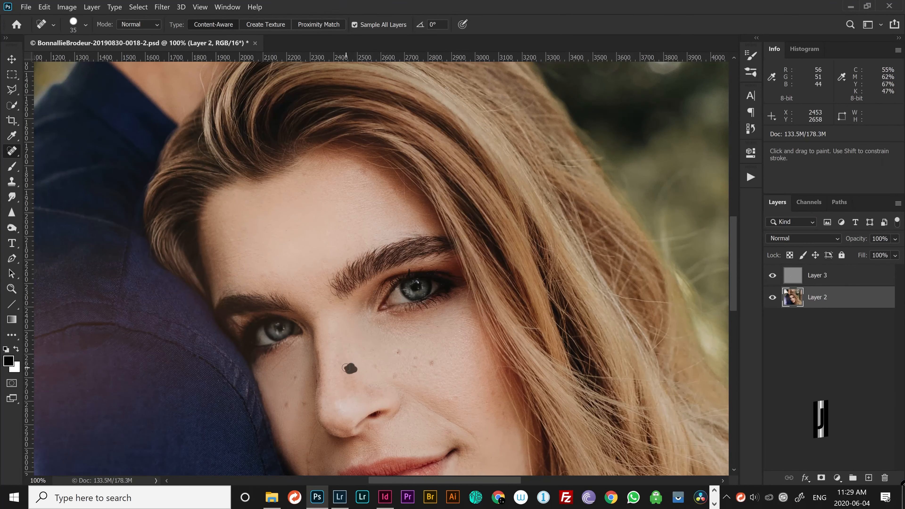
click(378, 366)
click(401, 352)
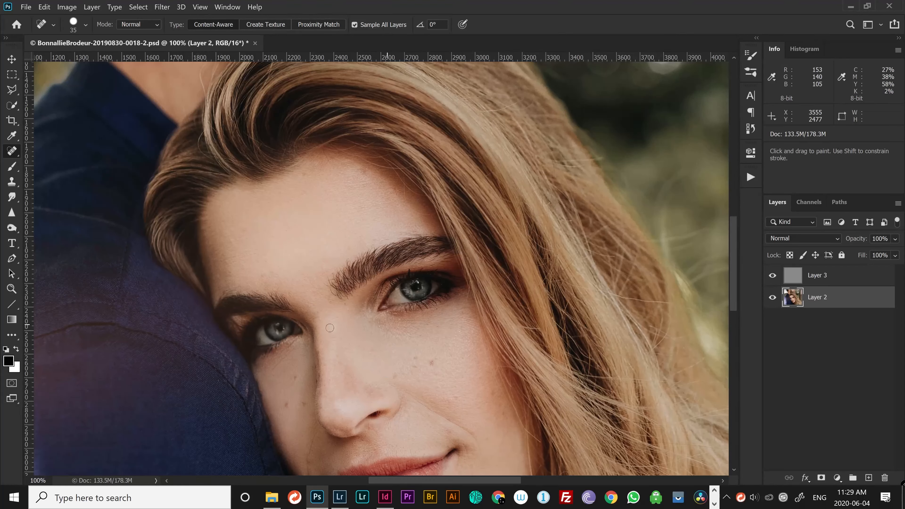
- Sample clean skin beside the nose and clone it over a cheek spot on Layer 2 with the Clone Stamp
key(s)
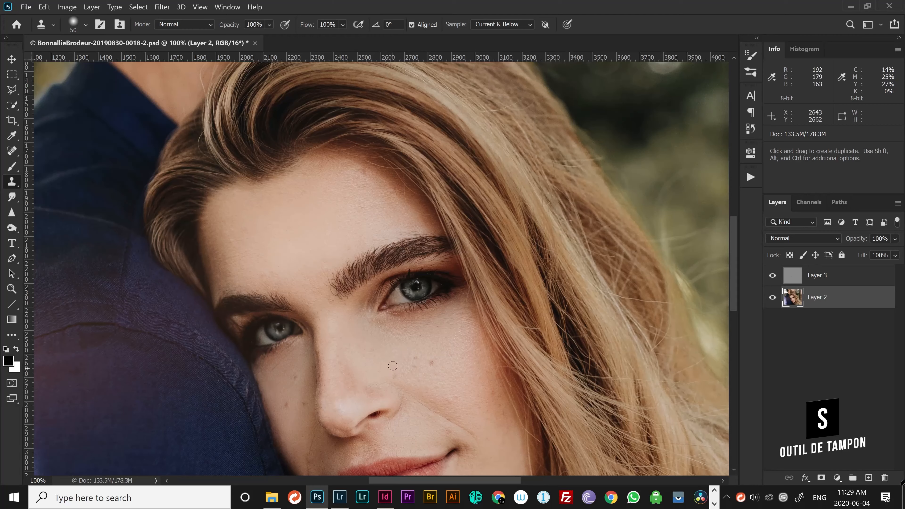
key(alt)
key(alt)
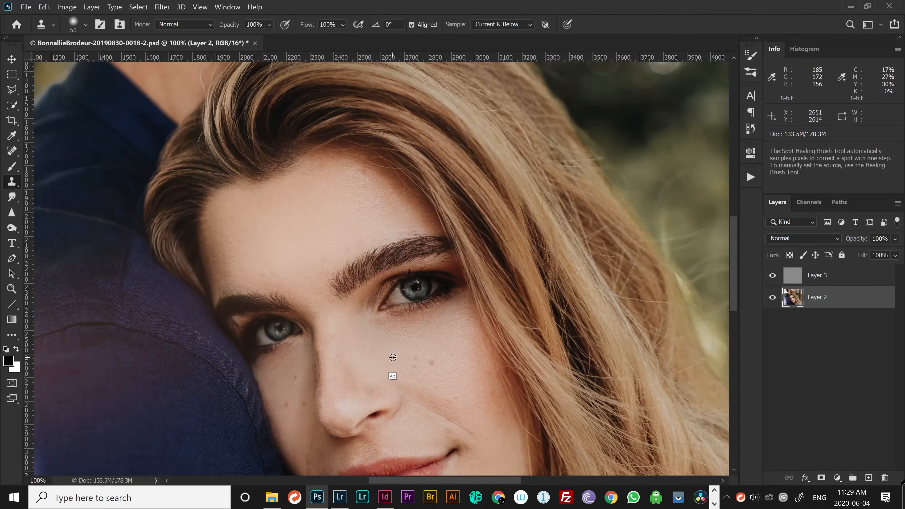
alt+click(392, 358)
drag(392, 373, 415, 356)
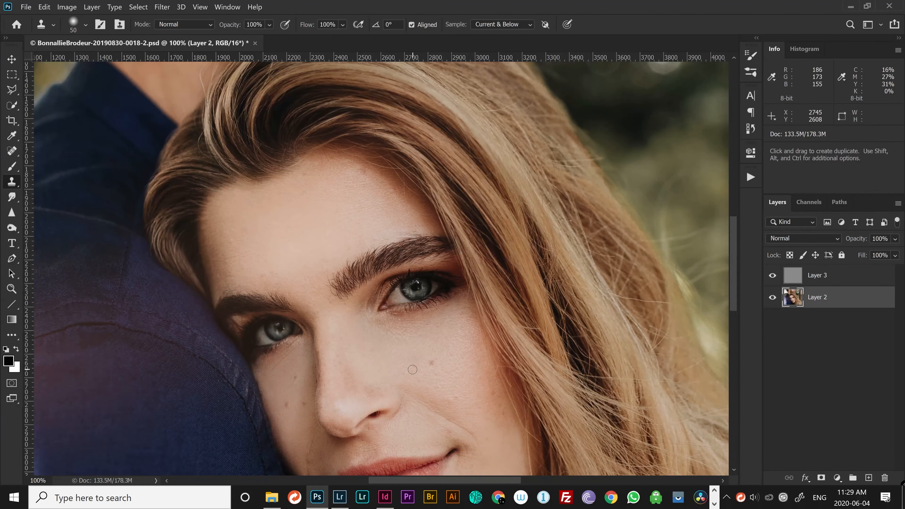
- Extend the photo on both sides with the Crop tool to a width of 6330 px and apply the crop
key(ctrl+0)
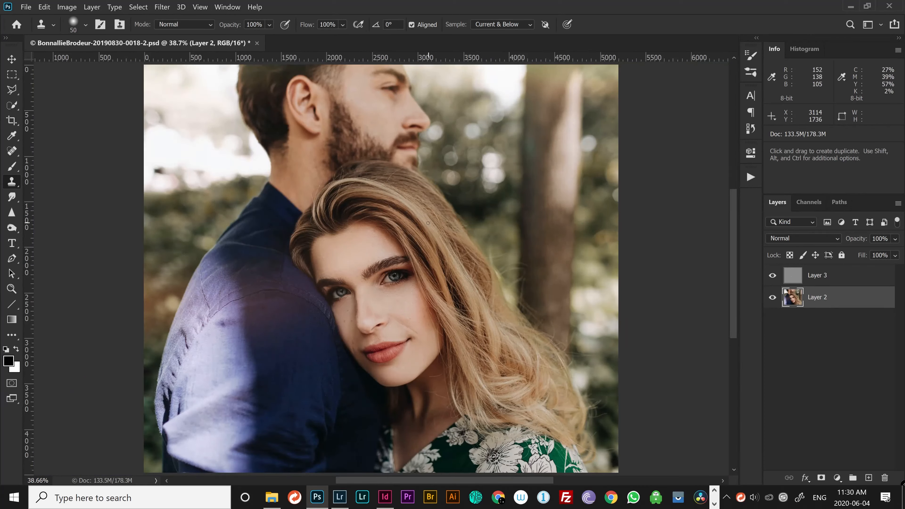
key(c)
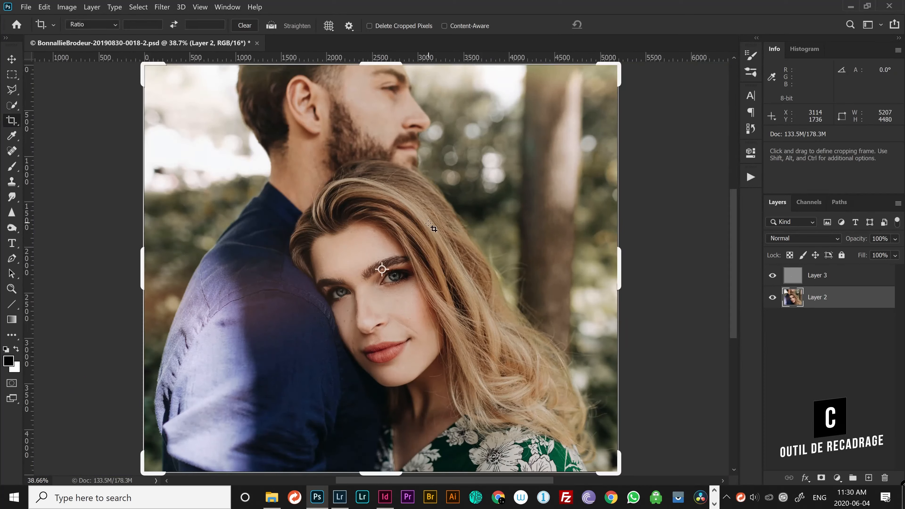
click(364, 228)
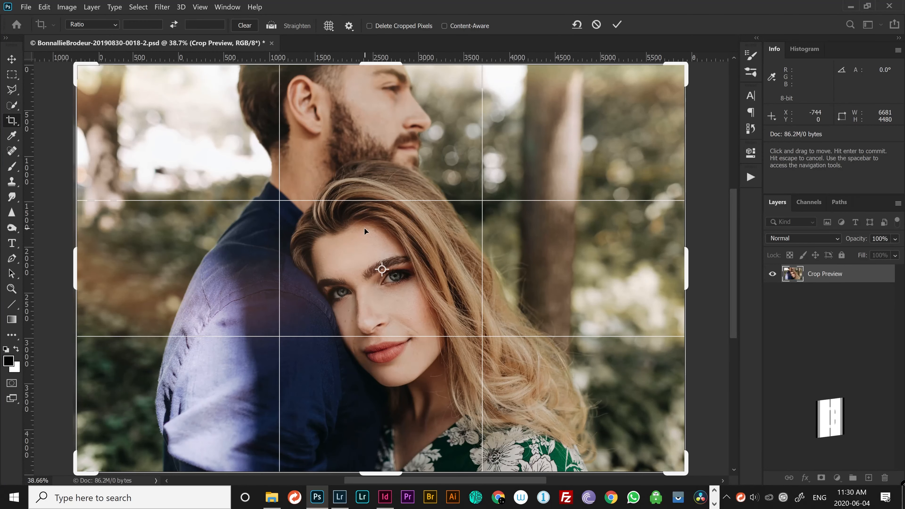
key(Escape)
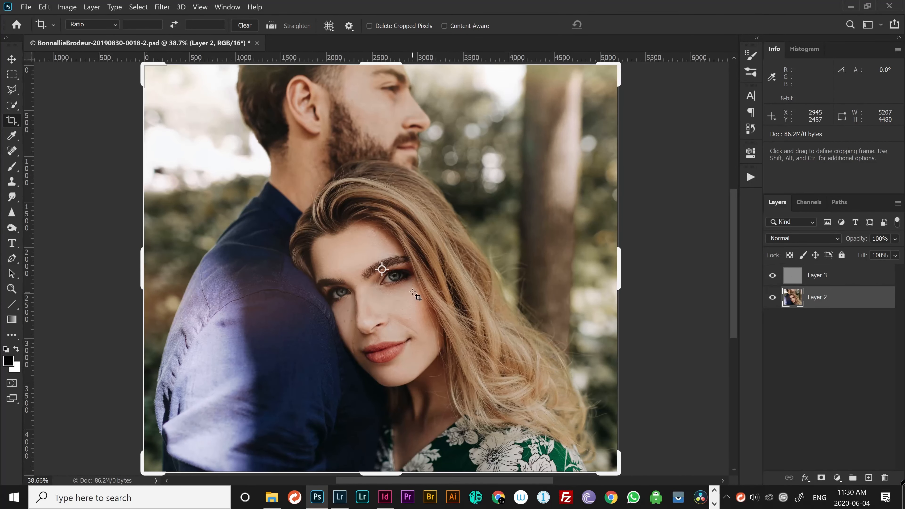
drag(620, 274, 643, 270)
drag(116, 267, 92, 283)
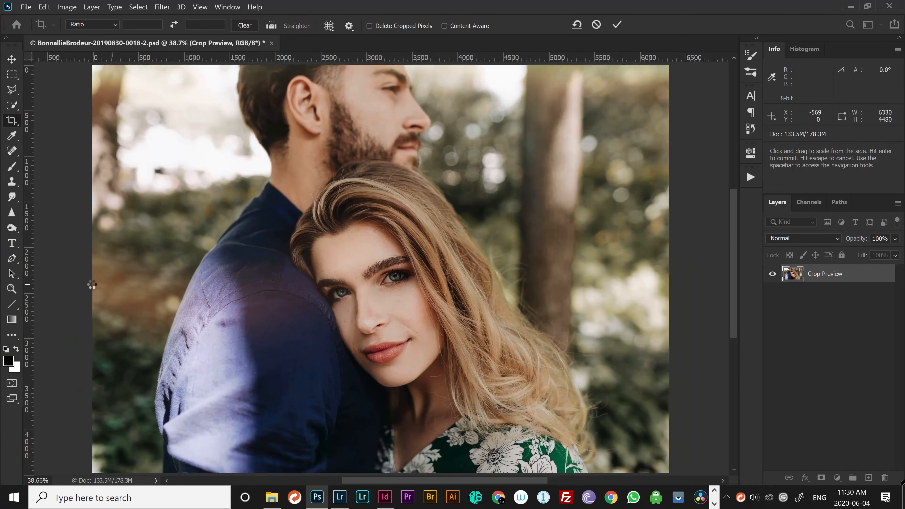
key(Return)
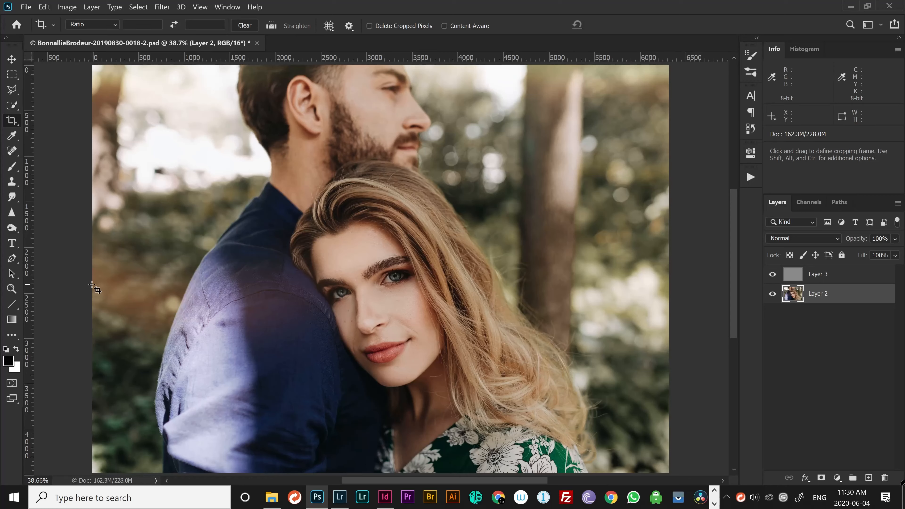
- Paint freehand black test strokes across the couple on Layer 2, lowering the brush opacity to 5% for the faint strokes
key(b)
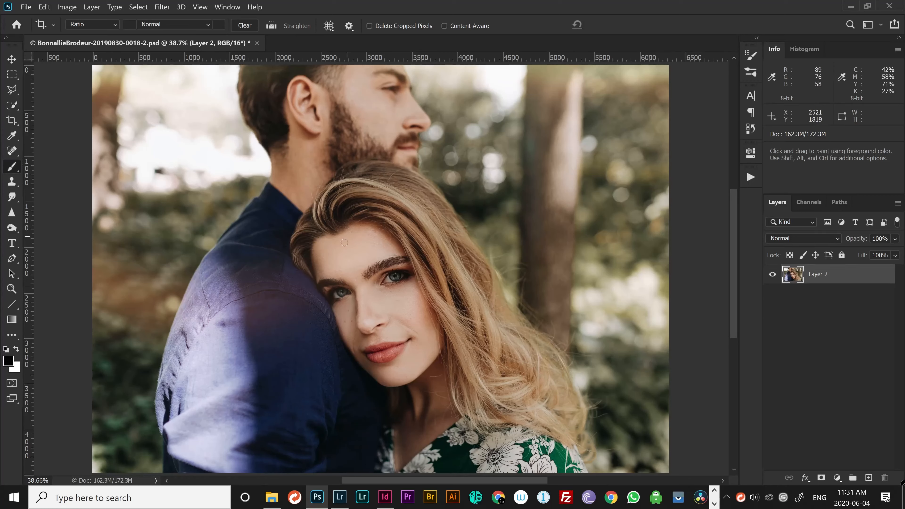
mouse_move(360, 219)
mouse_down()
mouse_move(472, 308)
mouse_move(285, 224)
mouse_move(551, 304)
mouse_move(527, 150)
mouse_move(460, 235)
mouse_up()
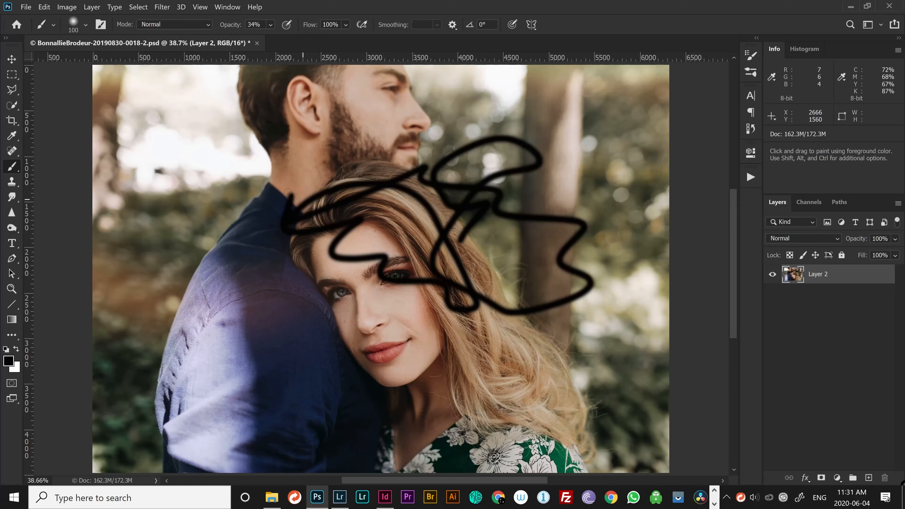
mouse_move(235, 175)
mouse_down()
mouse_move(213, 257)
mouse_move(360, 342)
mouse_move(314, 295)
mouse_move(481, 273)
mouse_up()
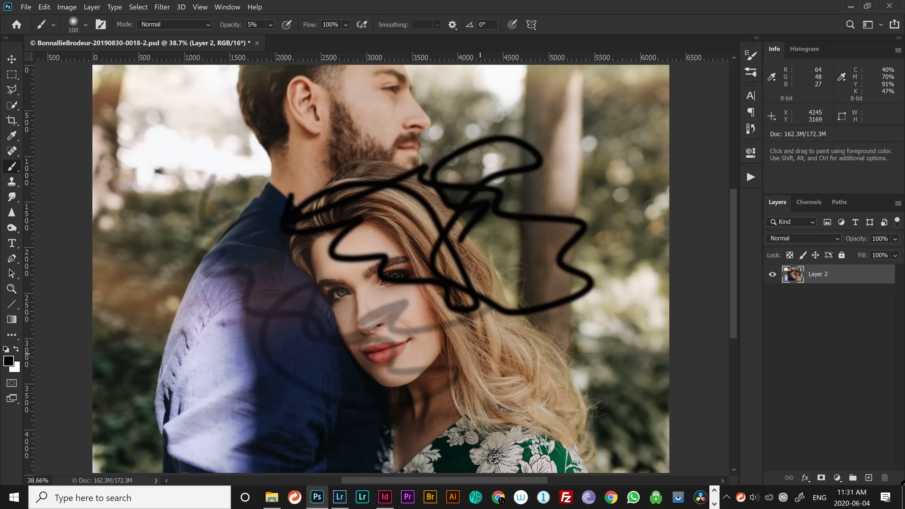
- Try to delete everything on Layer 2 by selecting the whole canvas, and undo the deletion
key(ctrl+a)
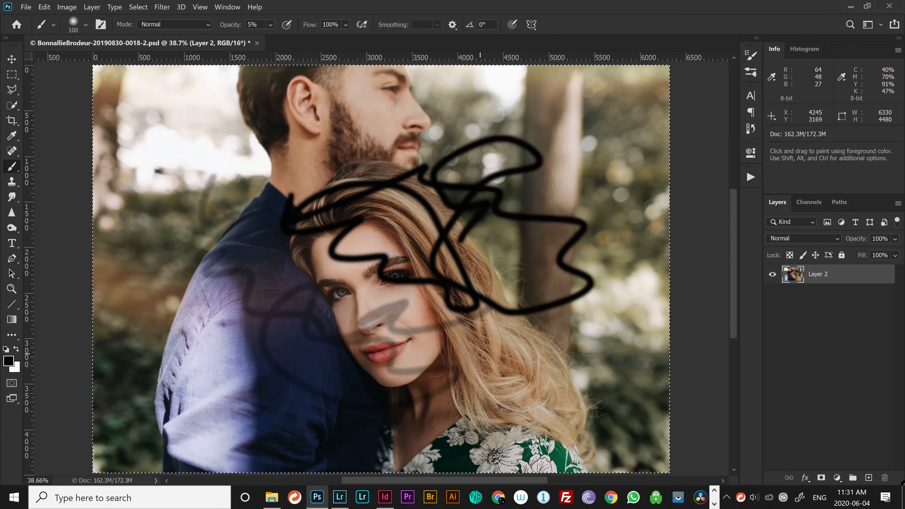
key(Delete)
key(ctrl+z)
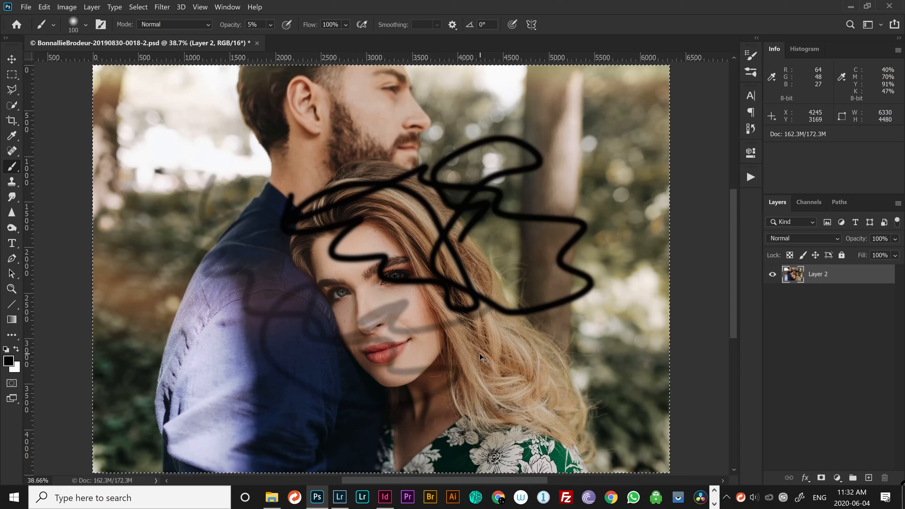
- Clear the canvas selection and undo the black test strokes on the photo
key(ctrl+d)
key(ctrl+z)
key(ctrl+z)
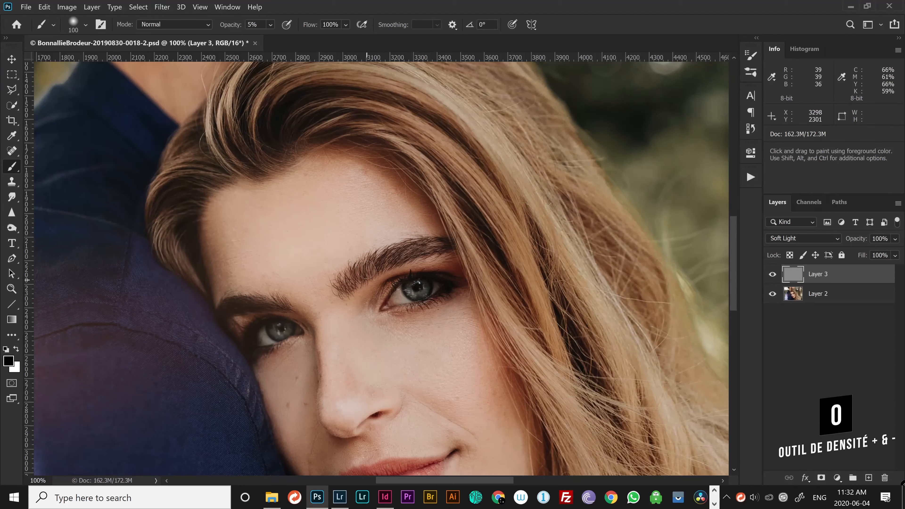
- Set the brush opacity to 11% and rotate the canvas view to -60°
key(1)
key(1)
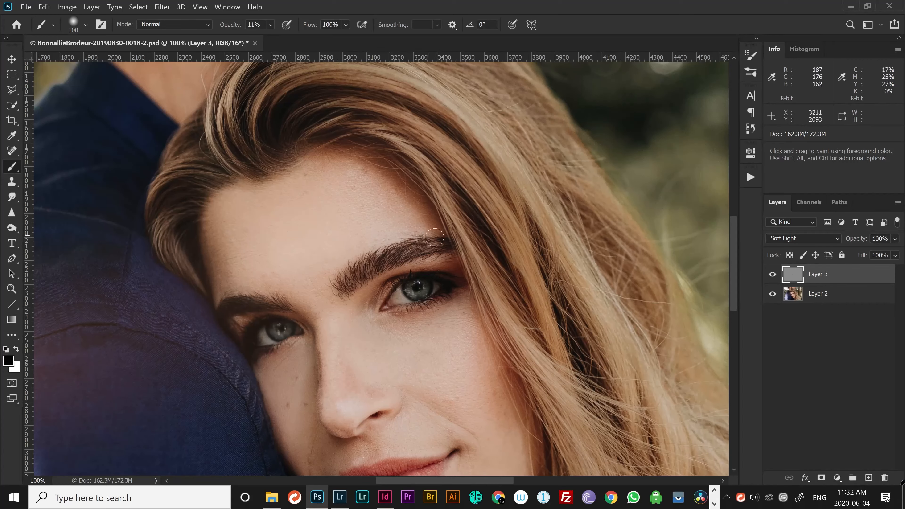
key(r)
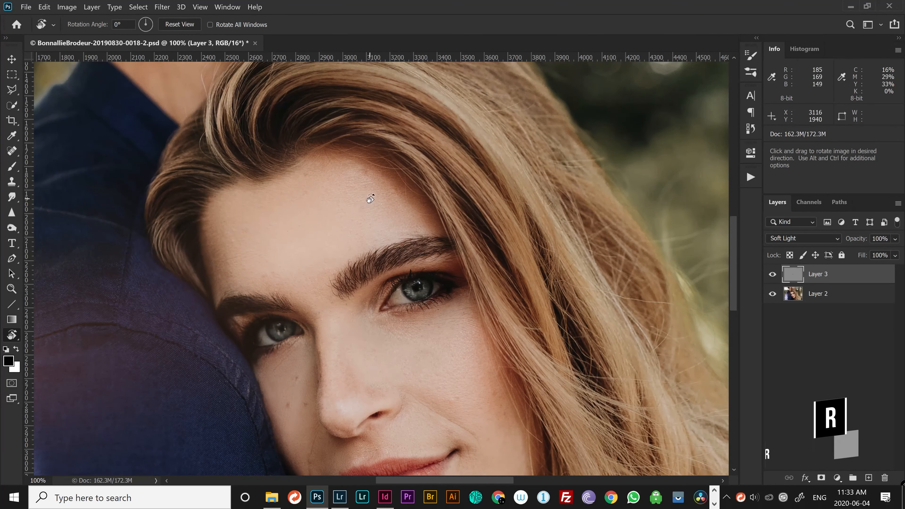
drag(370, 196, 293, 242)
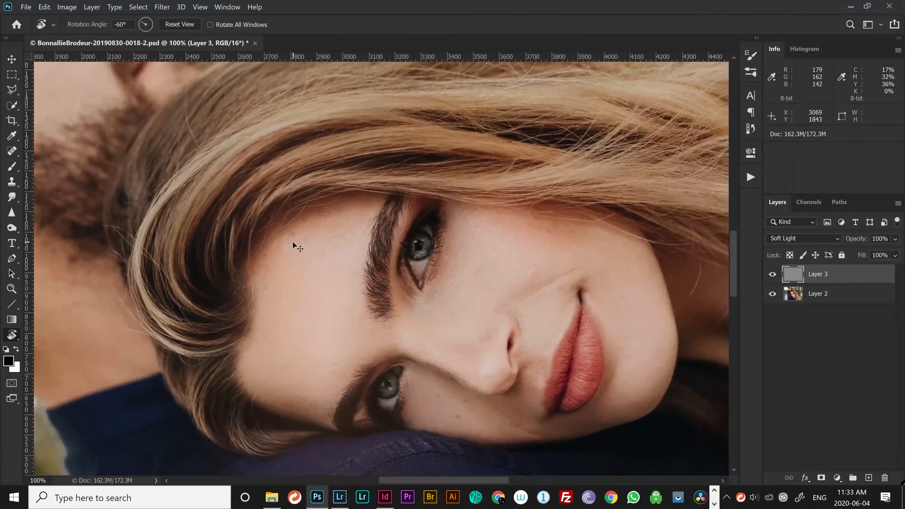
- Rotate the canvas view to -36° with the whole photo fitted, and to -101° at 100% zoom on the woman's face
key(ctrl+0)
drag(421, 228, 393, 192)
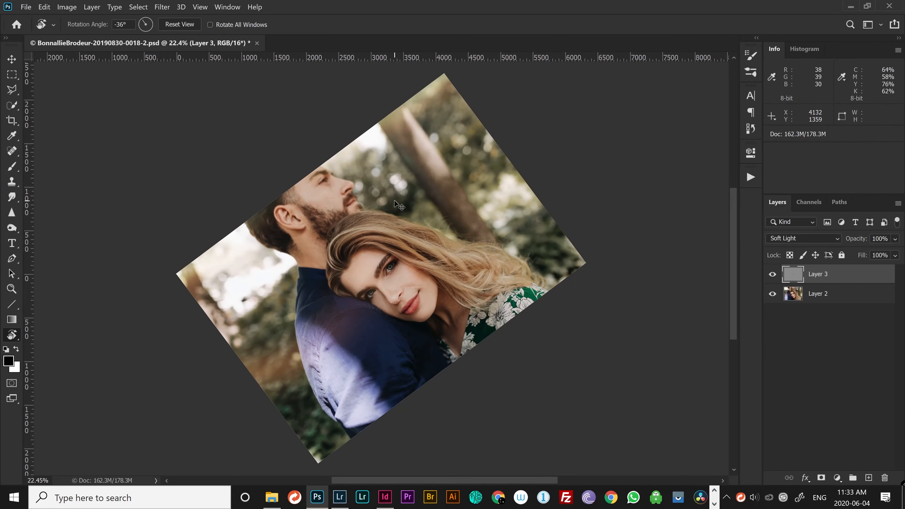
key(ctrl+1)
drag(483, 214, 348, 239)
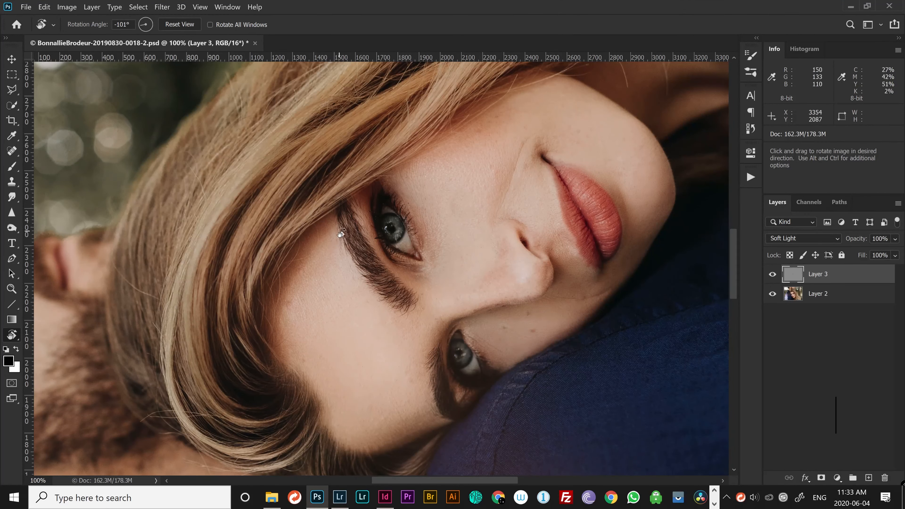
- Burn the skin between the woman's eye and her hairline on Layer 3 with a size 60 brush
key(o)
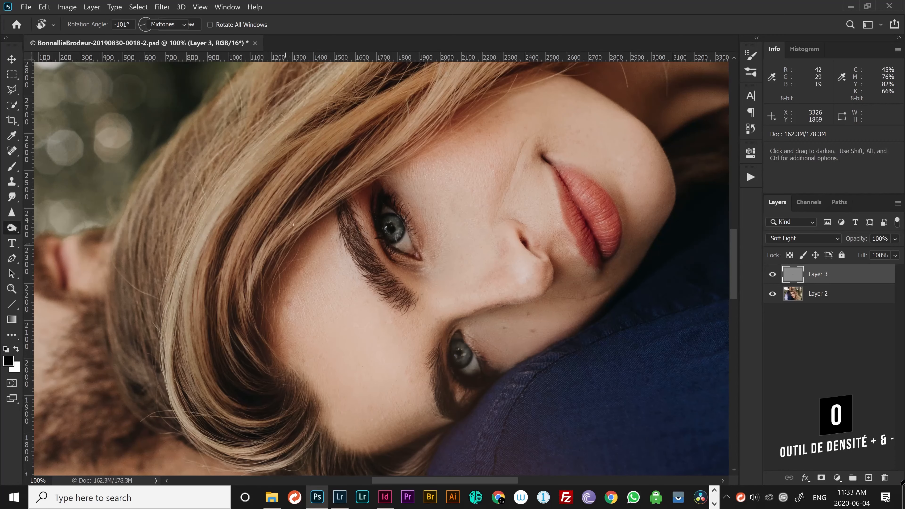
key(bracketright)
key(bracketright)
key(bracketright)
key(bracketright)
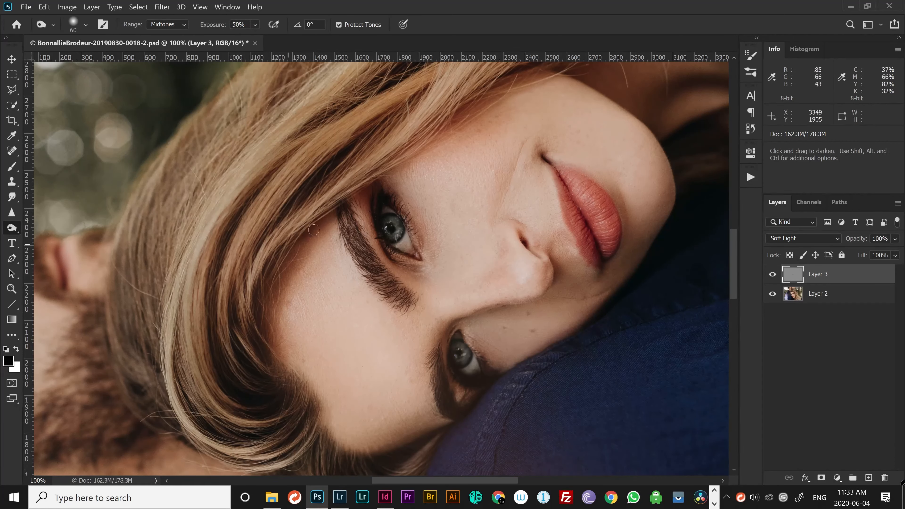
mouse_move(390, 174)
mouse_down()
mouse_move(436, 145)
mouse_move(410, 156)
mouse_up()
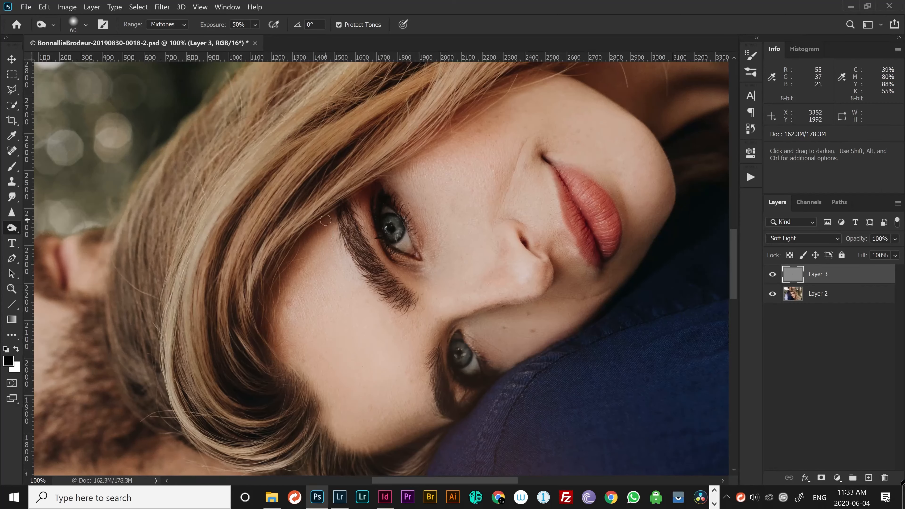
- Reset the canvas view rotation to 0°
key(r)
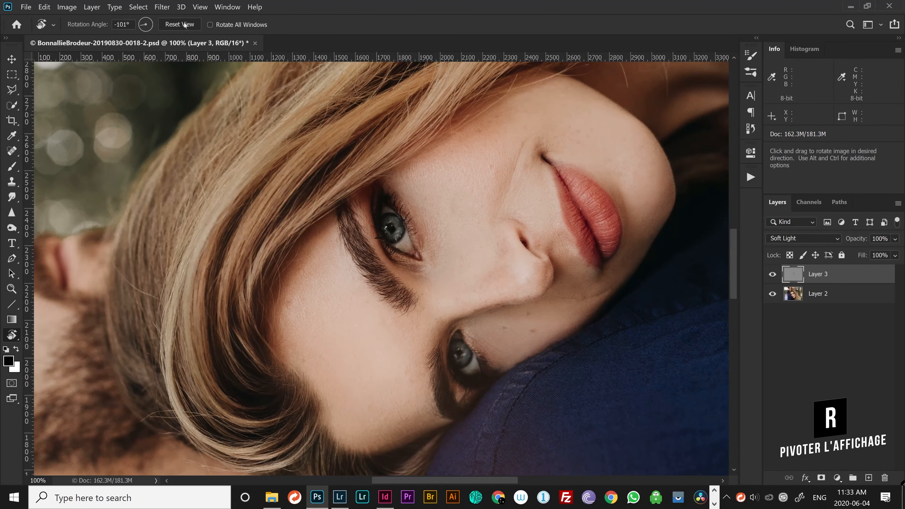
click(184, 24)
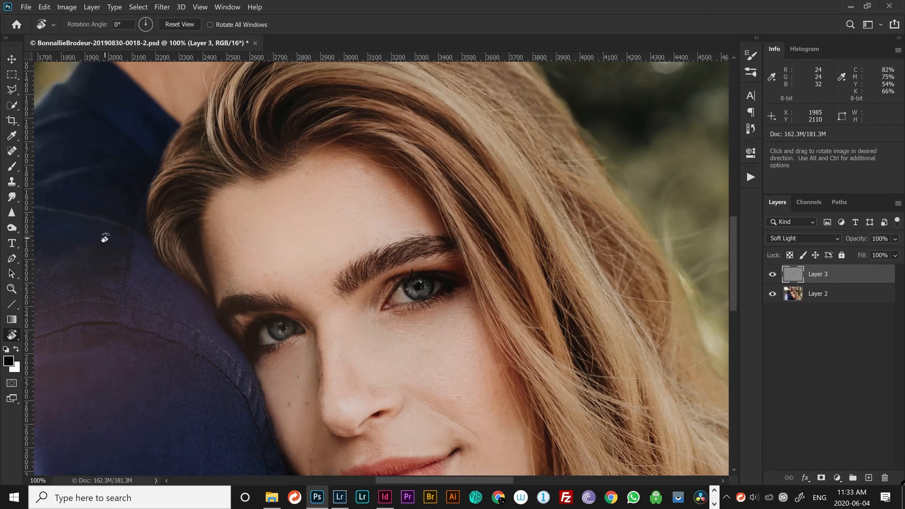
key(ctrl+0)
key(ctrl+minus)
key(ctrl+minus)
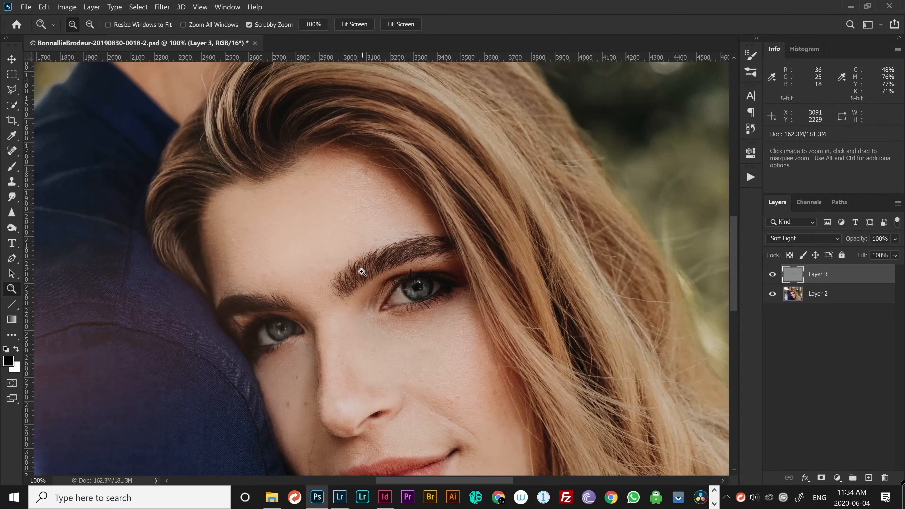
- Burn the forehead just above the woman's eyebrow on Layer 3 with the brush size reduced to 70
key(o)
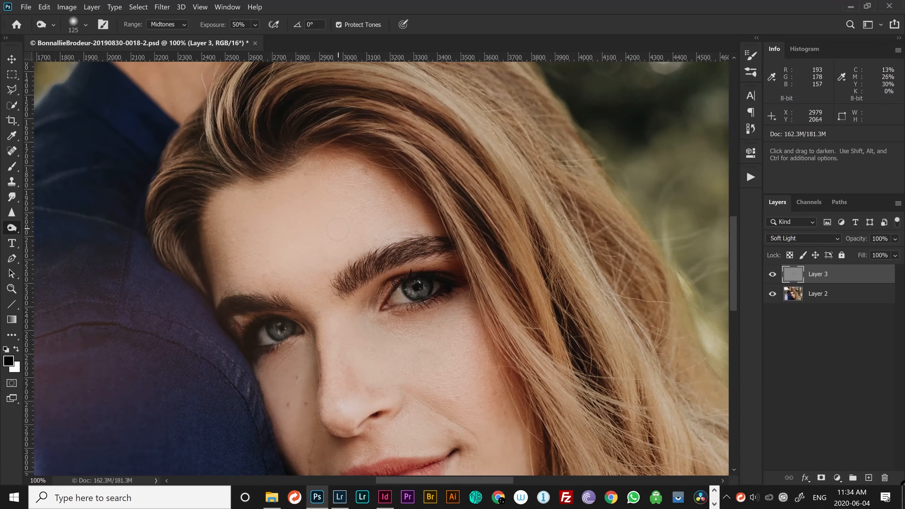
key(bracketleft)
key(bracketleft)
key(bracketleft)
mouse_move(361, 234)
mouse_down()
mouse_move(343, 241)
mouse_move(389, 228)
mouse_move(368, 228)
mouse_move(364, 198)
mouse_move(334, 205)
mouse_move(374, 243)
mouse_move(336, 230)
mouse_up()
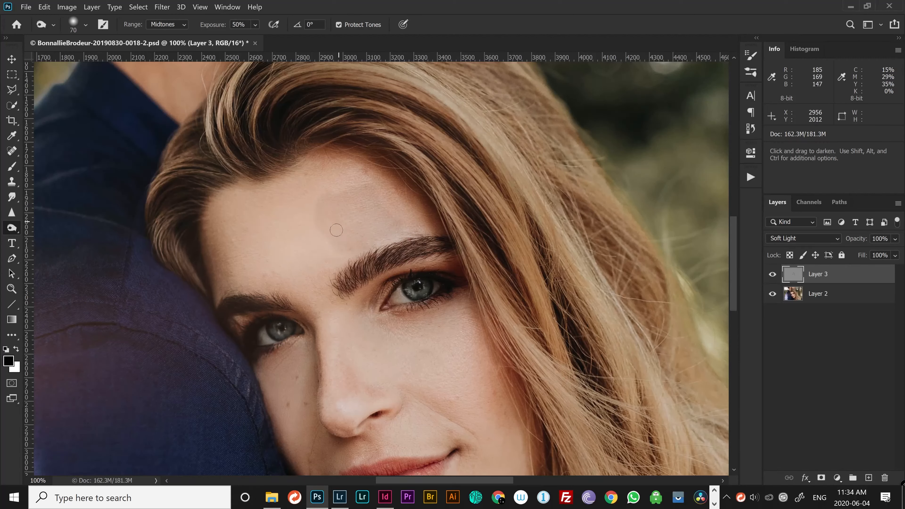
- Burn the middle of the woman's forehead down towards the brows on Layer 3 with the brush size enlarged to 90
key(bracketright)
key(bracketright)
key(bracketright)
key(bracketright)
mouse_move(324, 184)
mouse_down()
mouse_move(340, 195)
mouse_move(346, 174)
mouse_move(275, 189)
mouse_move(327, 208)
mouse_move(299, 263)
mouse_up()
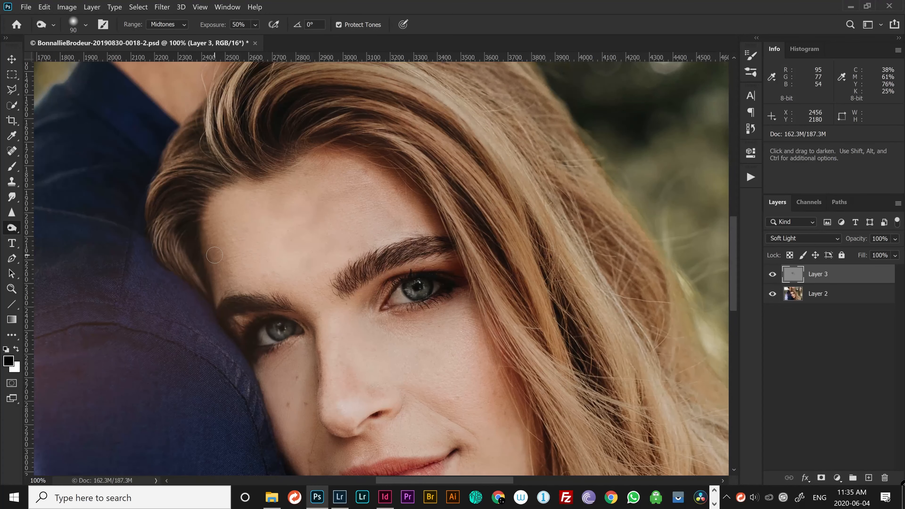
- Open the keyboard shortcut settings and examine the tool shortcuts for Decrease Brush Size and Increase Brush Size
click(51, 7)
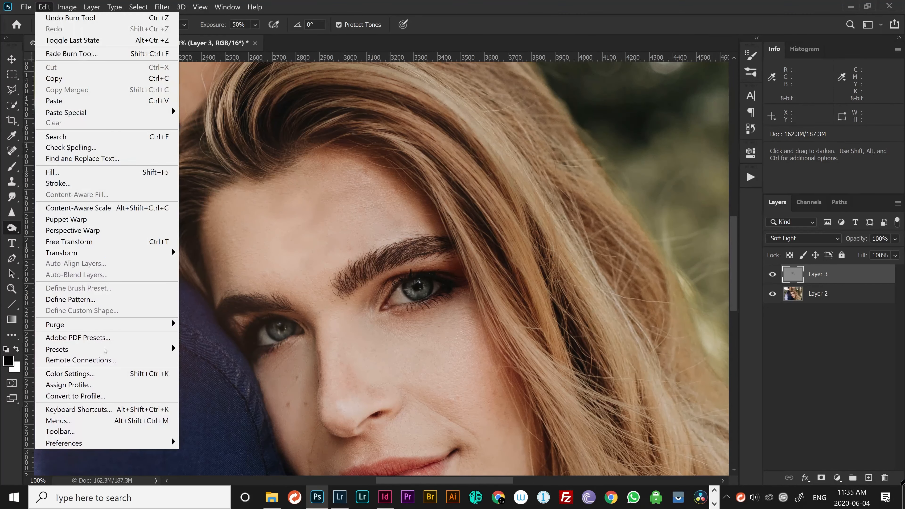
click(134, 410)
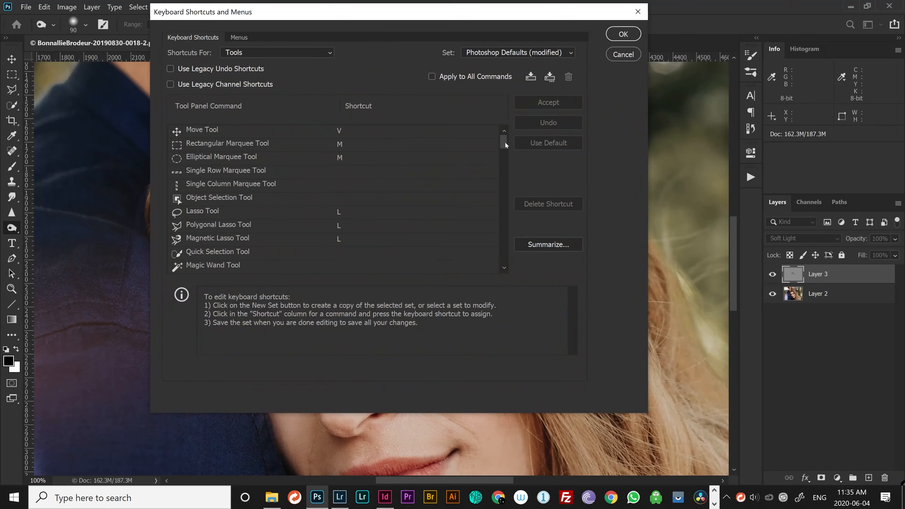
drag(506, 143, 509, 180)
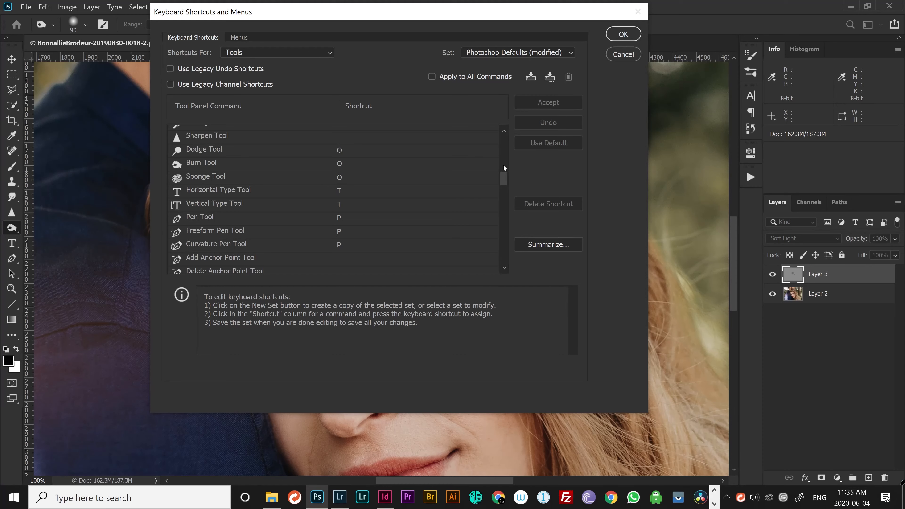
mouse_move(503, 180)
mouse_down()
mouse_move(520, 246)
mouse_move(516, 237)
mouse_up()
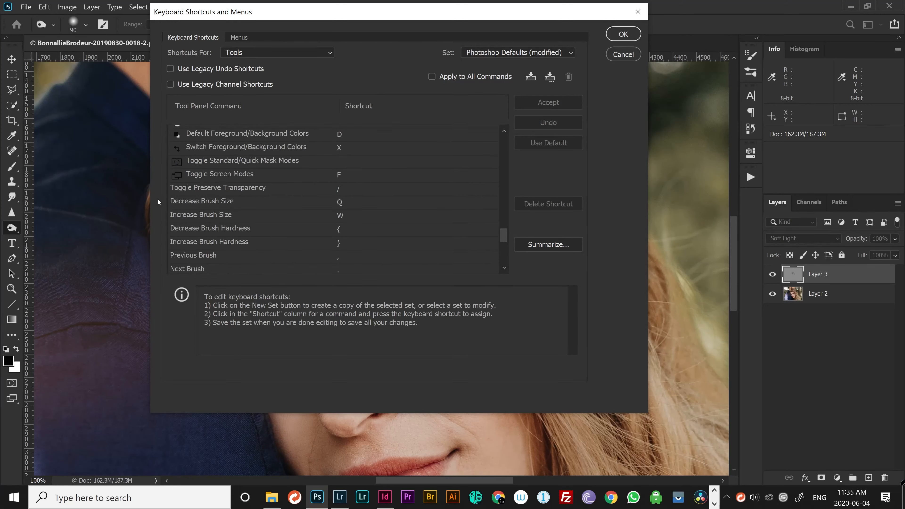
click(199, 201)
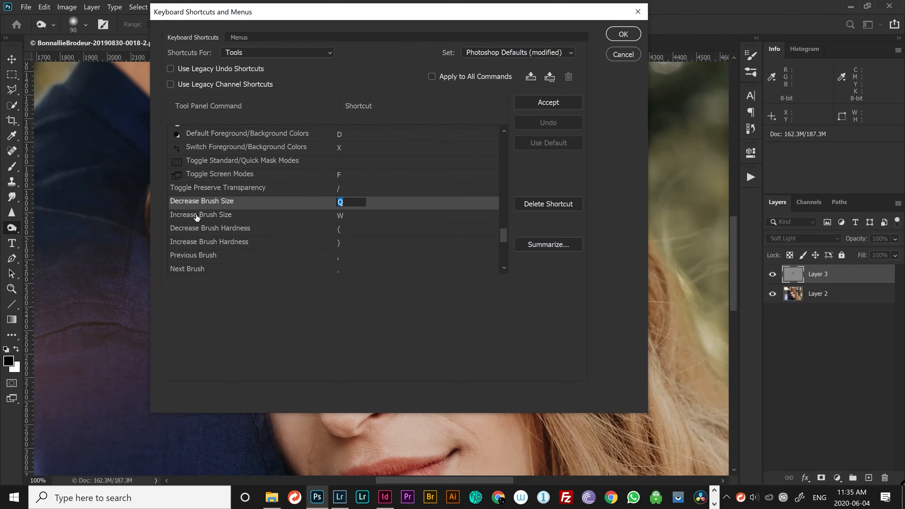
click(197, 216)
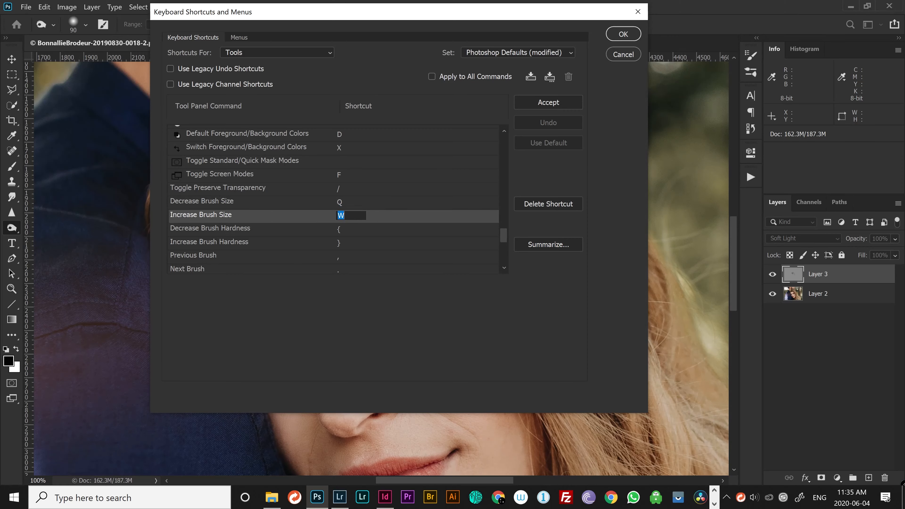
click(345, 203)
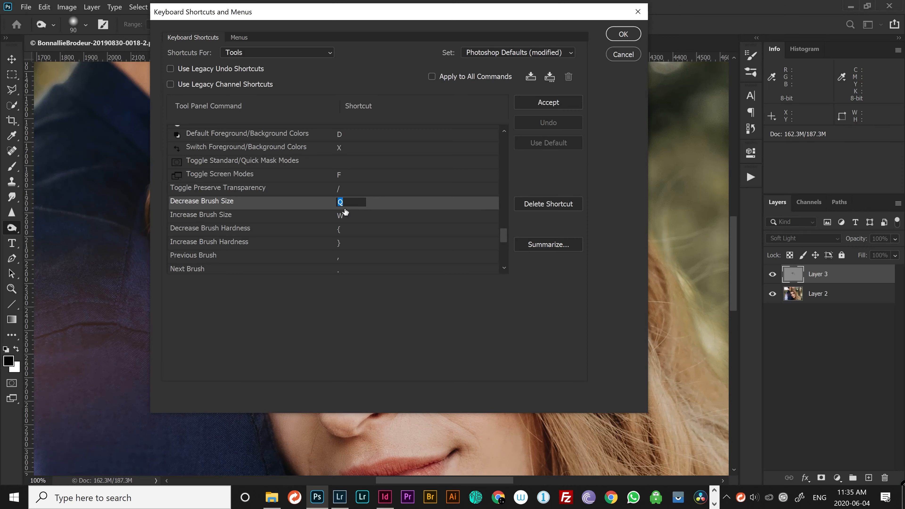
click(344, 216)
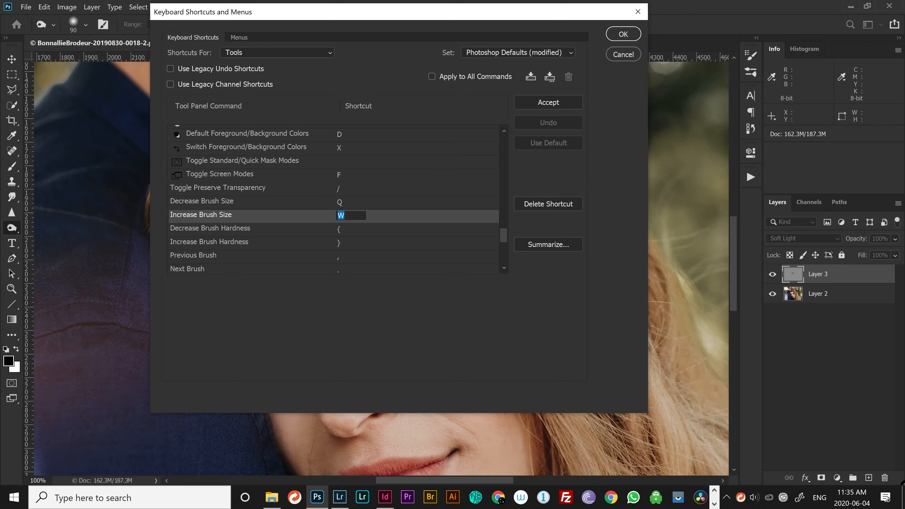
key(w)
- Try to assign Q as the shortcut for Load Mixer Brush, and cancel the shortcut changes
click(506, 235)
drag(505, 236, 504, 249)
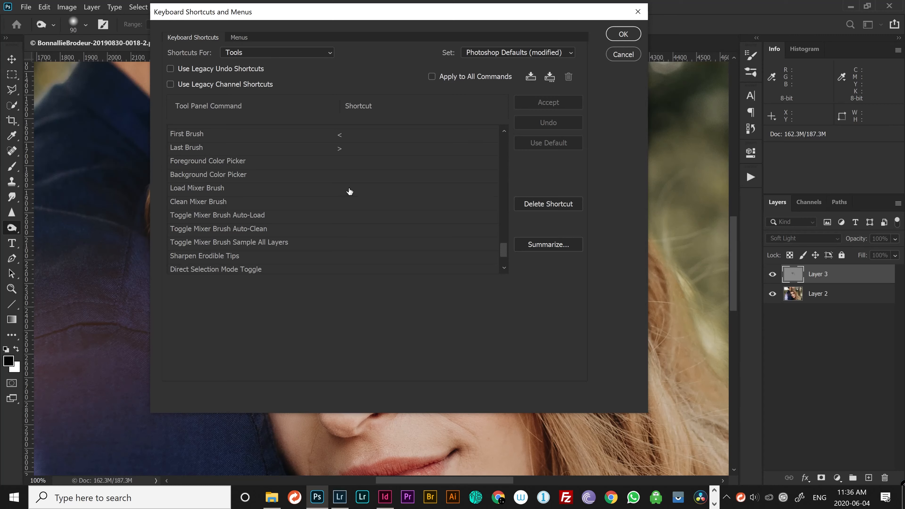
click(343, 193)
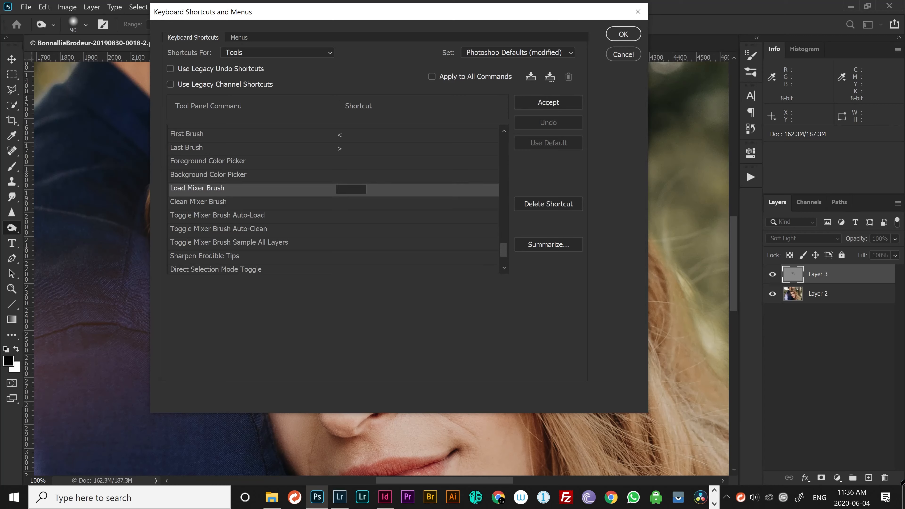
key(q)
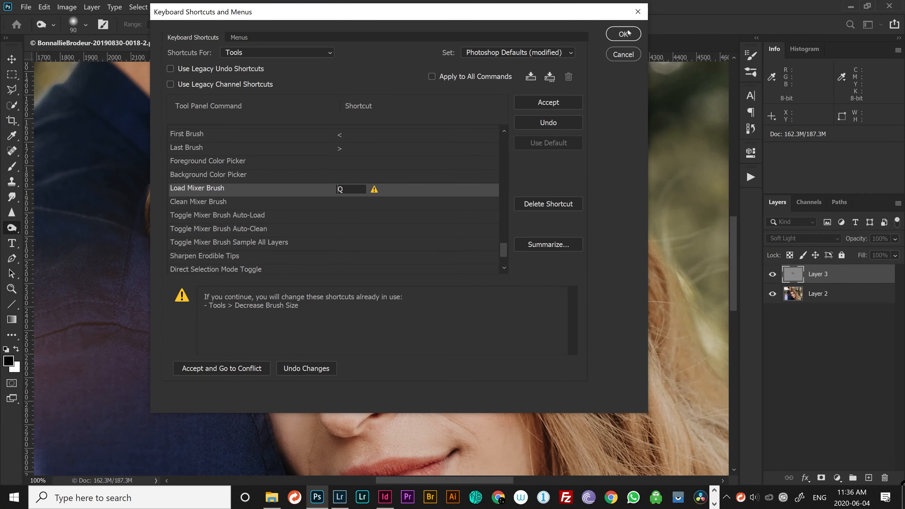
key(Return)
click(620, 53)
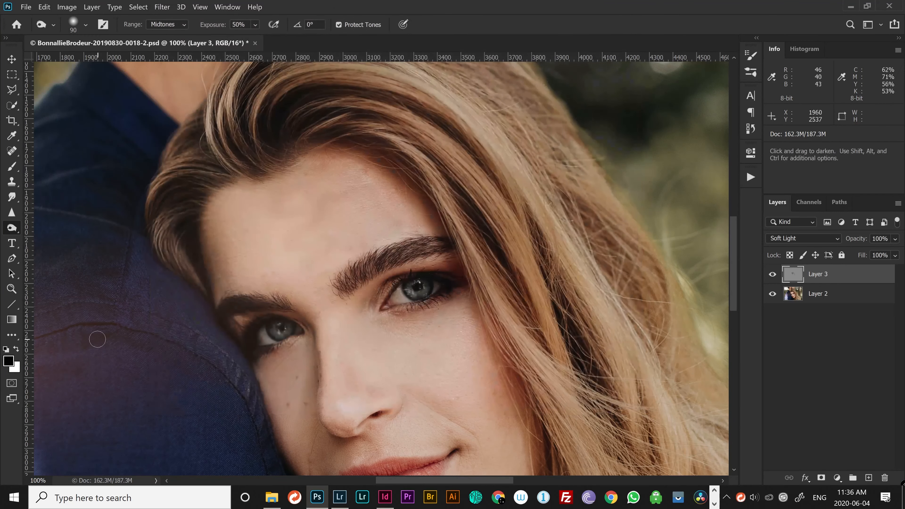